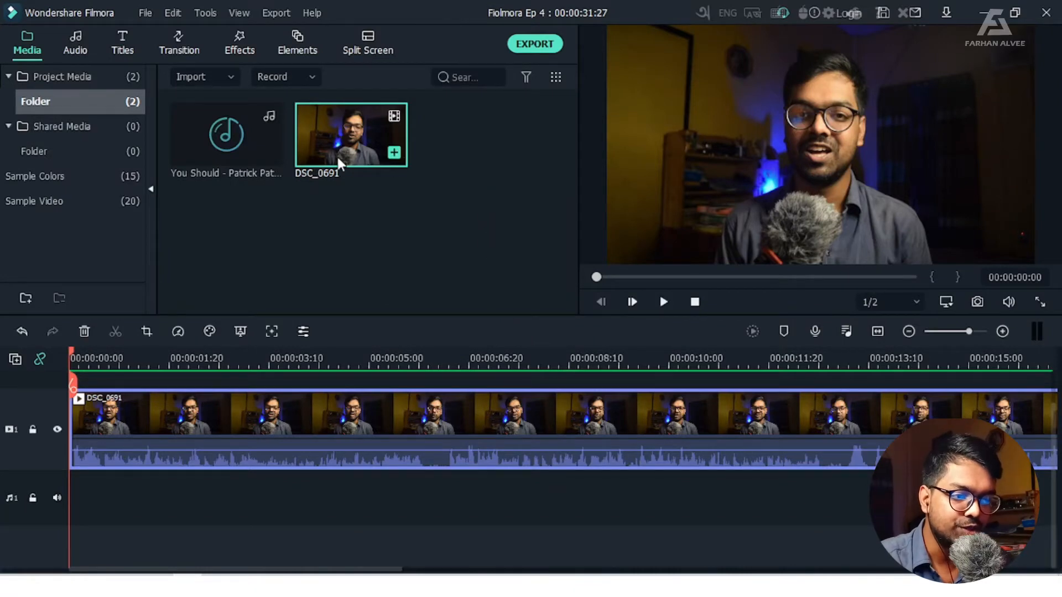
Preview the first seconds of the DSC_0691 clip and lower its volume to -1.50 dB on the timeline
mouse_move(242, 149)
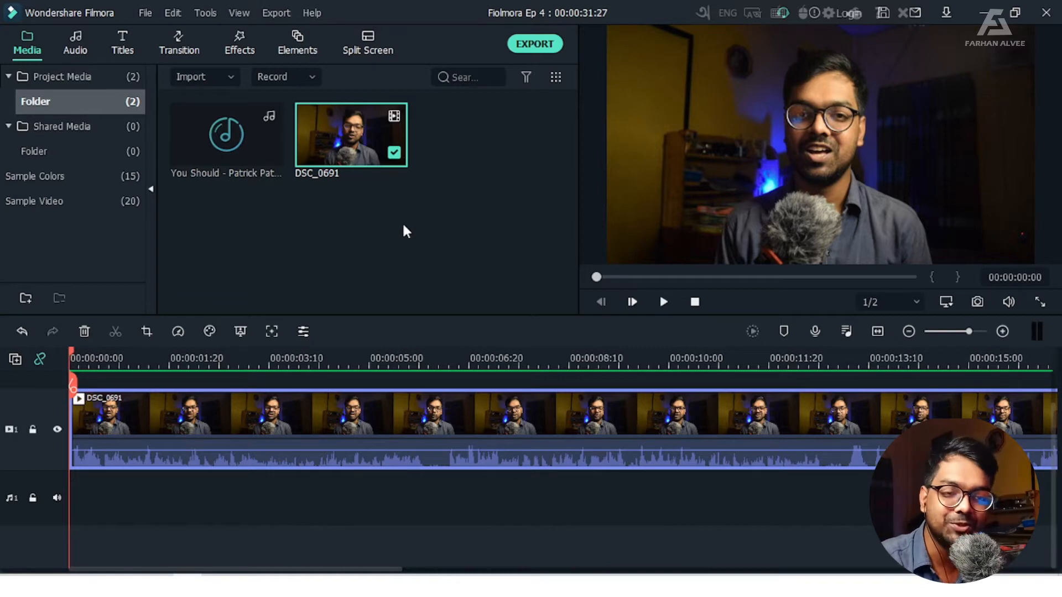
click(663, 301)
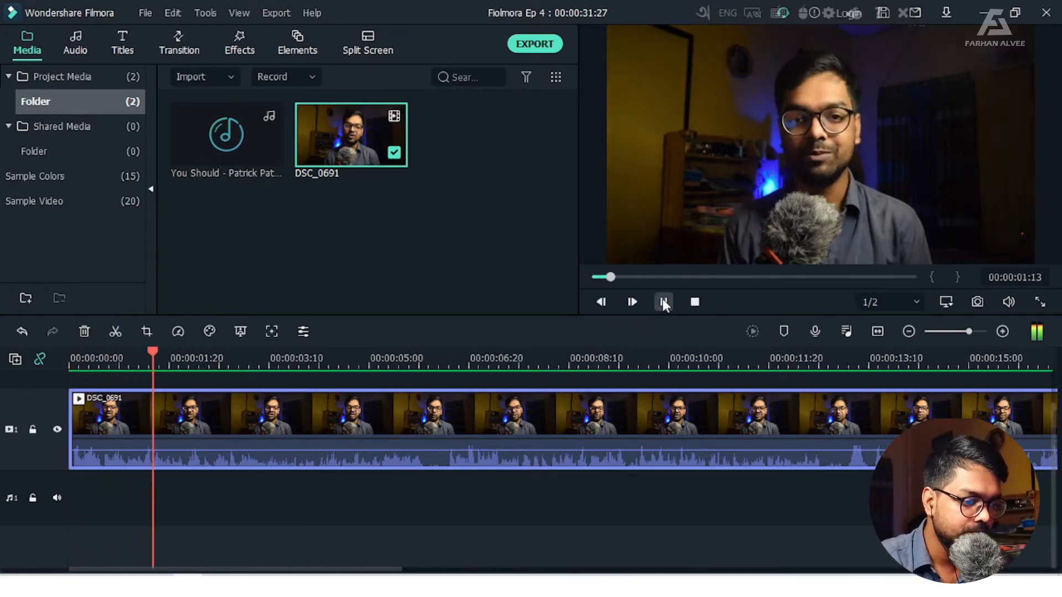
click(663, 301)
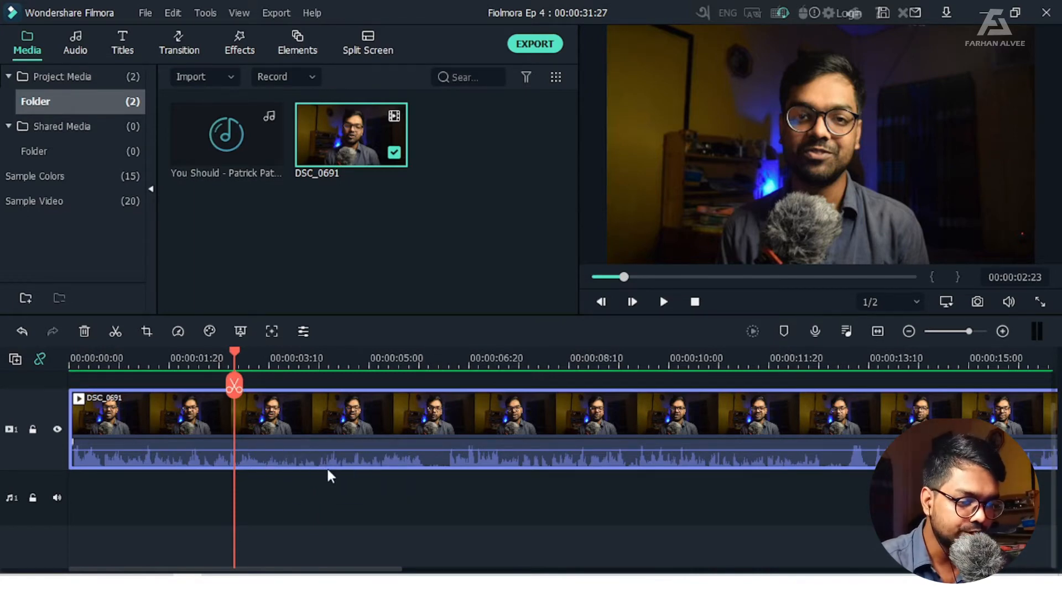
mouse_move(318, 452)
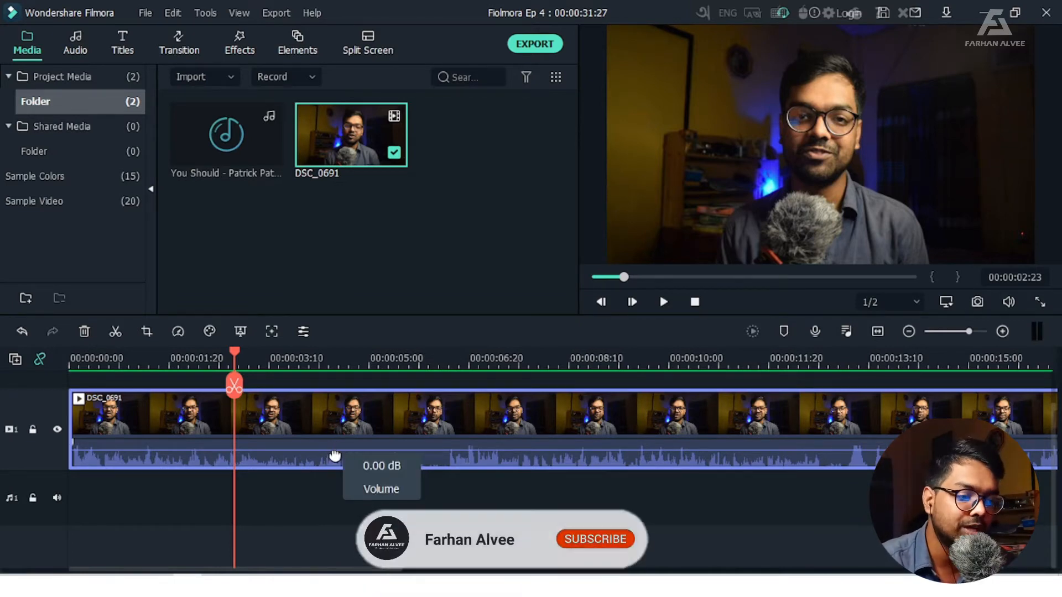
mouse_move(335, 453)
mouse_down()
mouse_move(330, 443)
mouse_move(332, 454)
mouse_up()
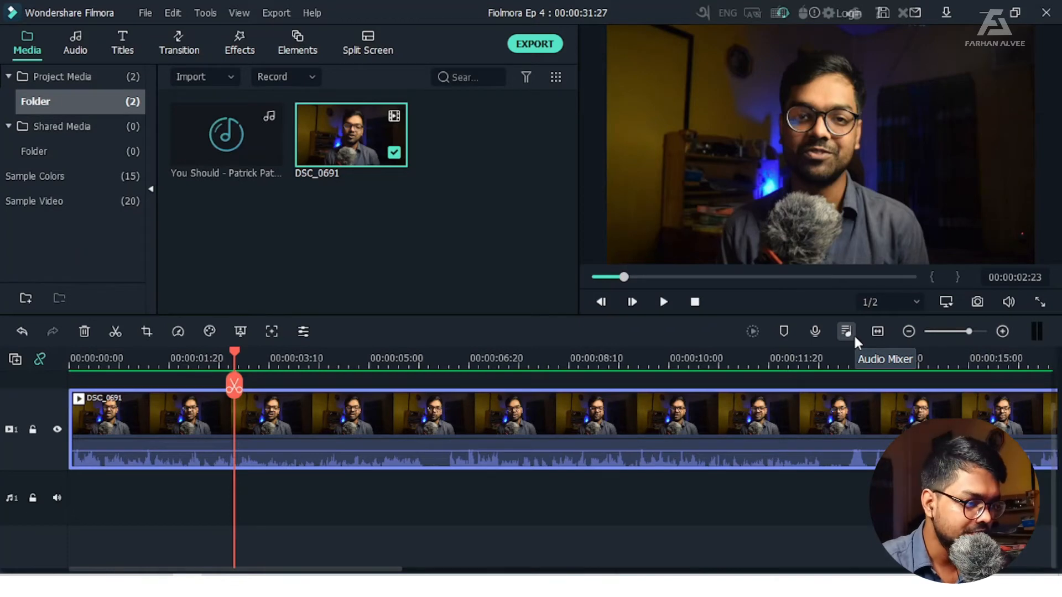
Open the Audio Mixer, play the project to check the track levels, and view the available output channel modes
click(848, 333)
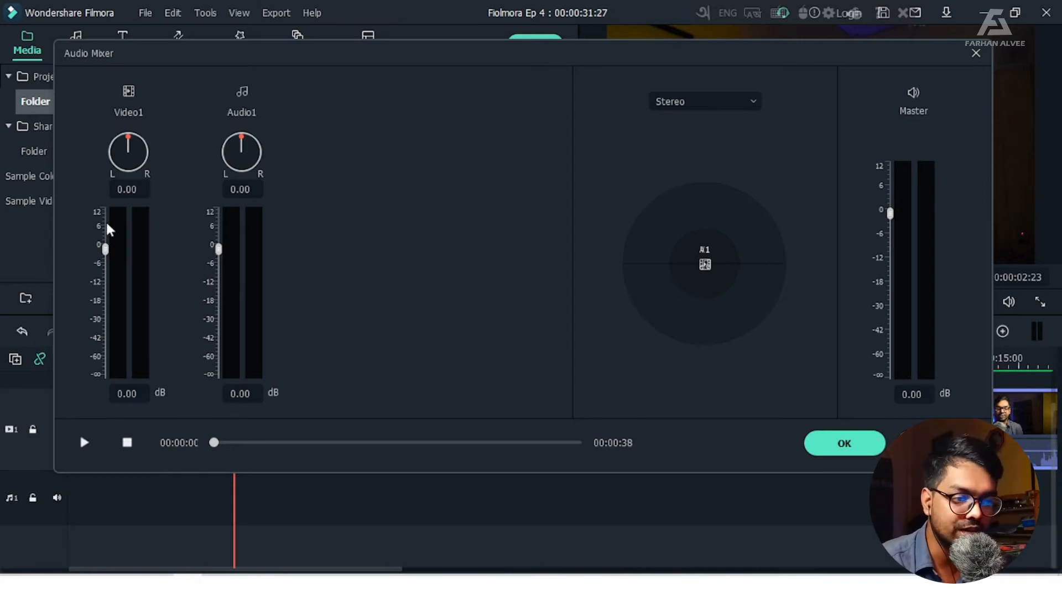
click(89, 441)
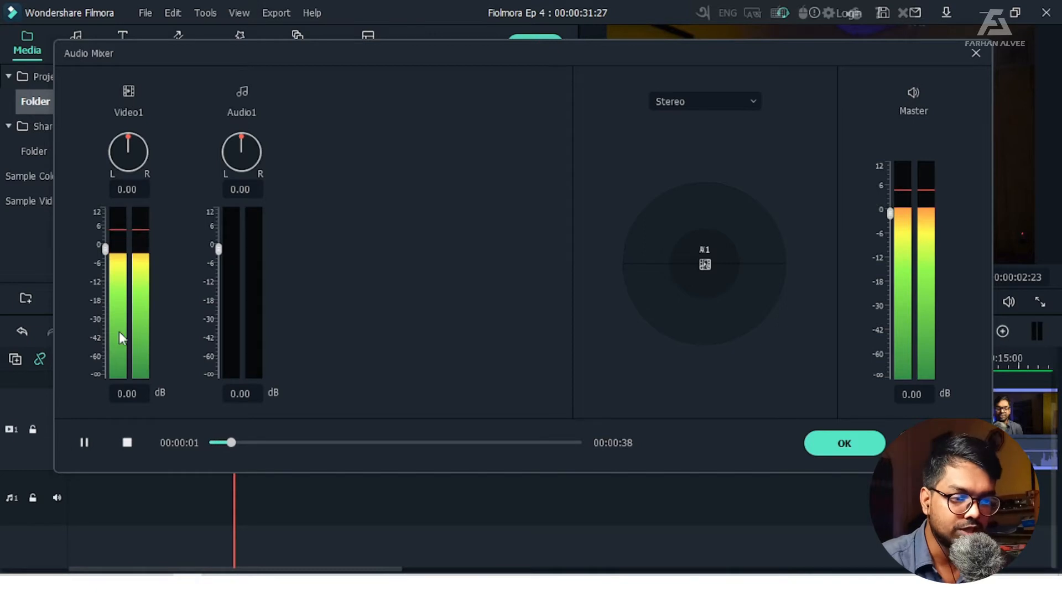
click(84, 442)
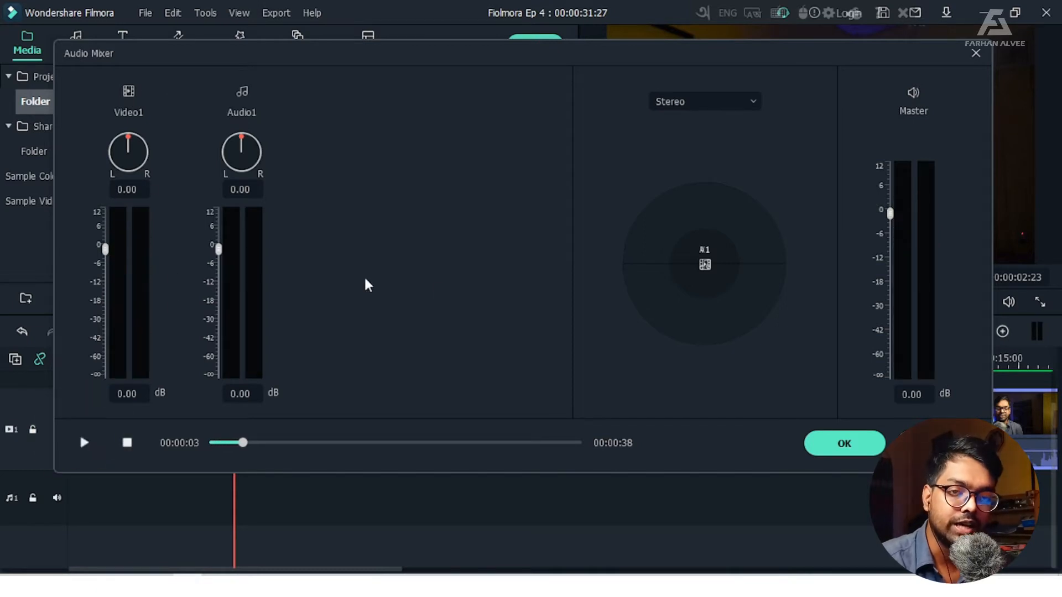
click(735, 109)
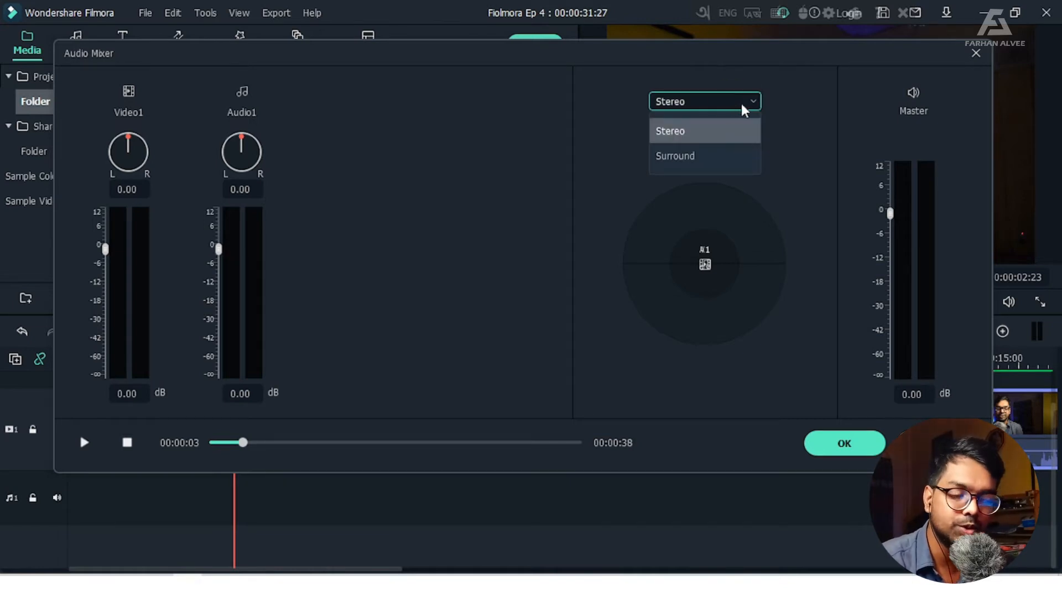
click(744, 105)
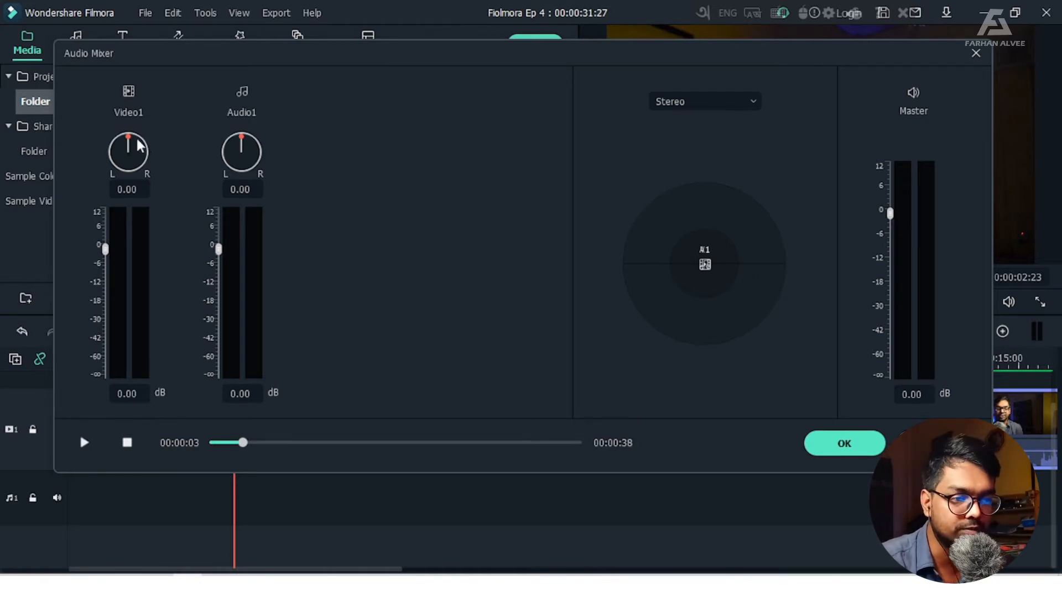
Pan the Video1 track fully left to -100 in the Audio Mixer and listen to a short playback
click(128, 135)
drag(129, 139, 115, 158)
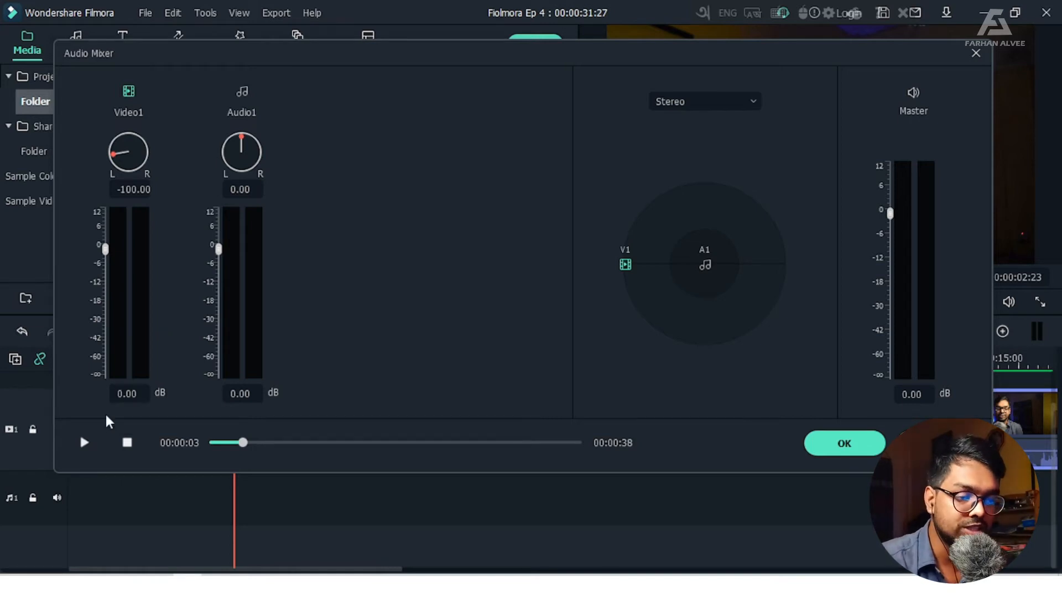
click(85, 442)
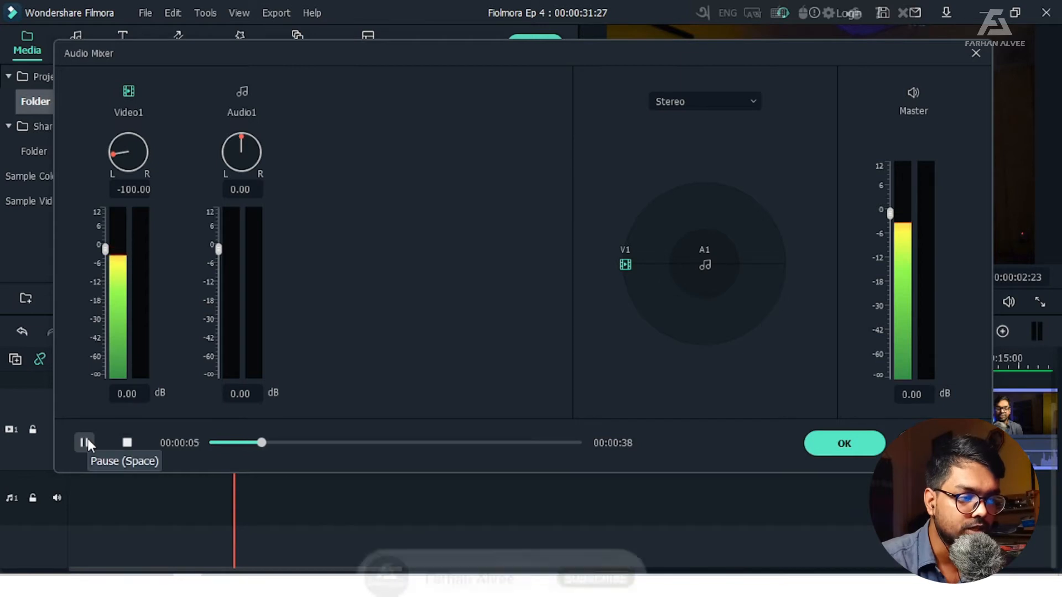
click(85, 442)
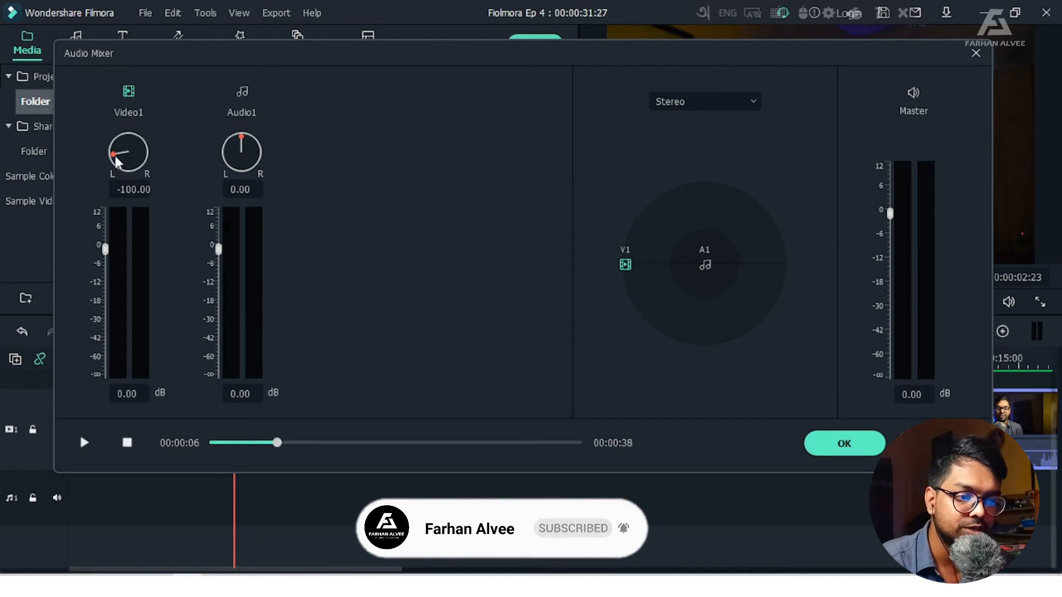
Pan the Video1 track fully right to 100 and listen to it, return it to about 2.49, and close the mixer
drag(115, 156, 164, 170)
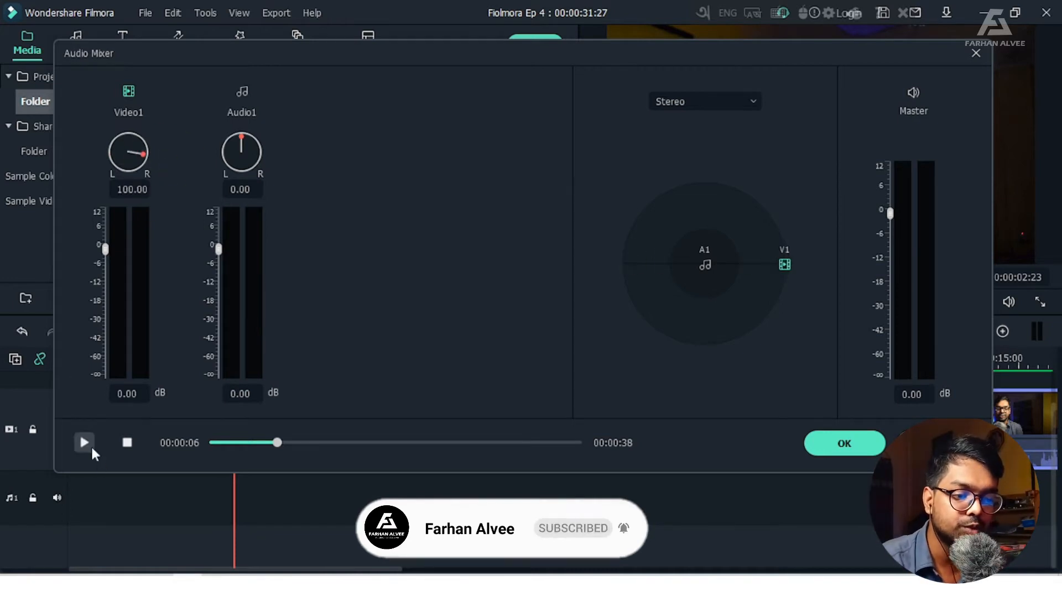
click(88, 443)
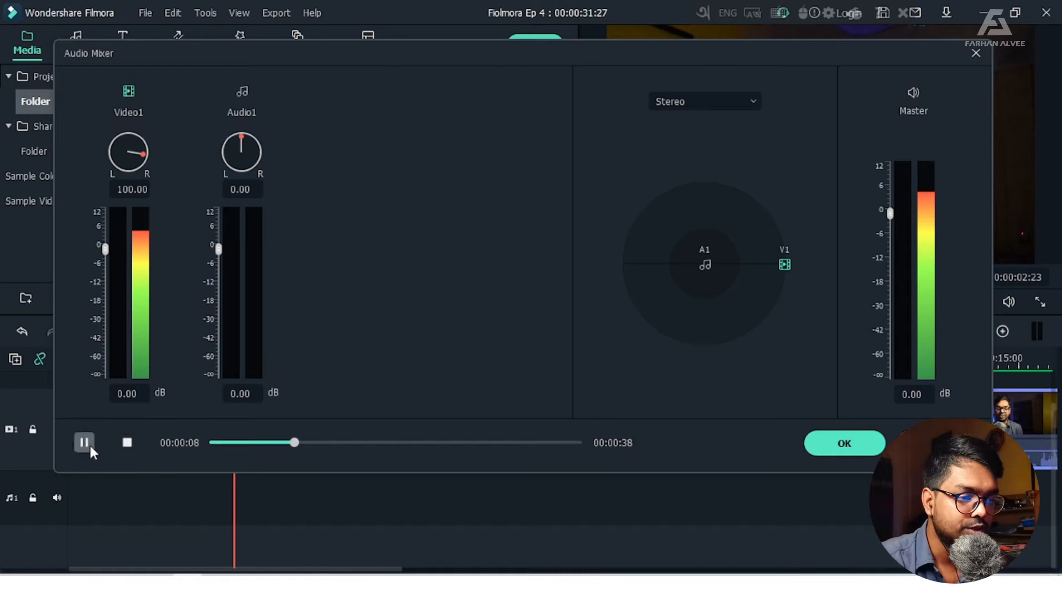
click(88, 443)
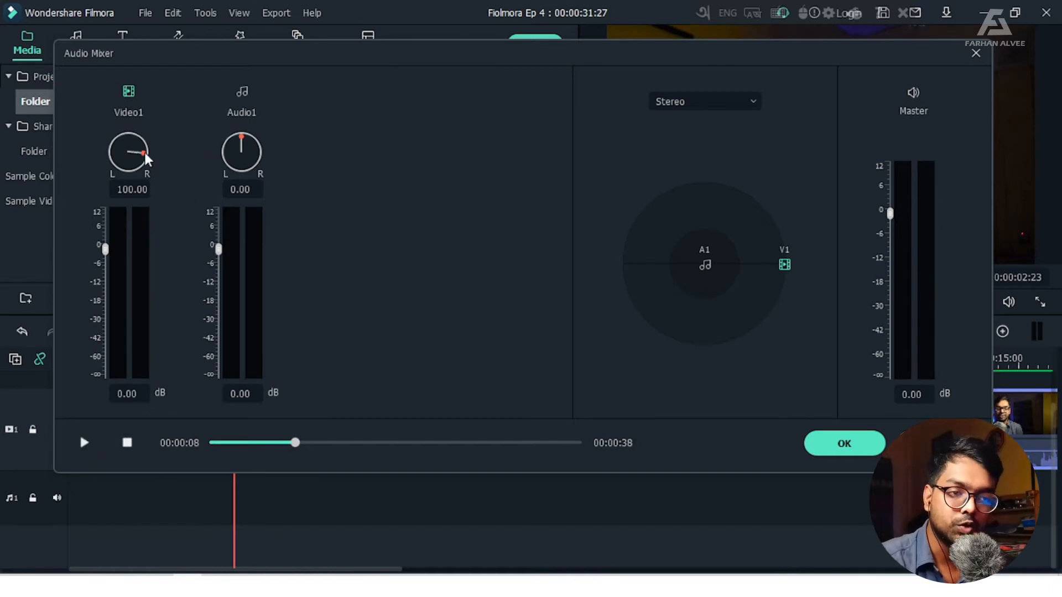
drag(147, 159, 132, 141)
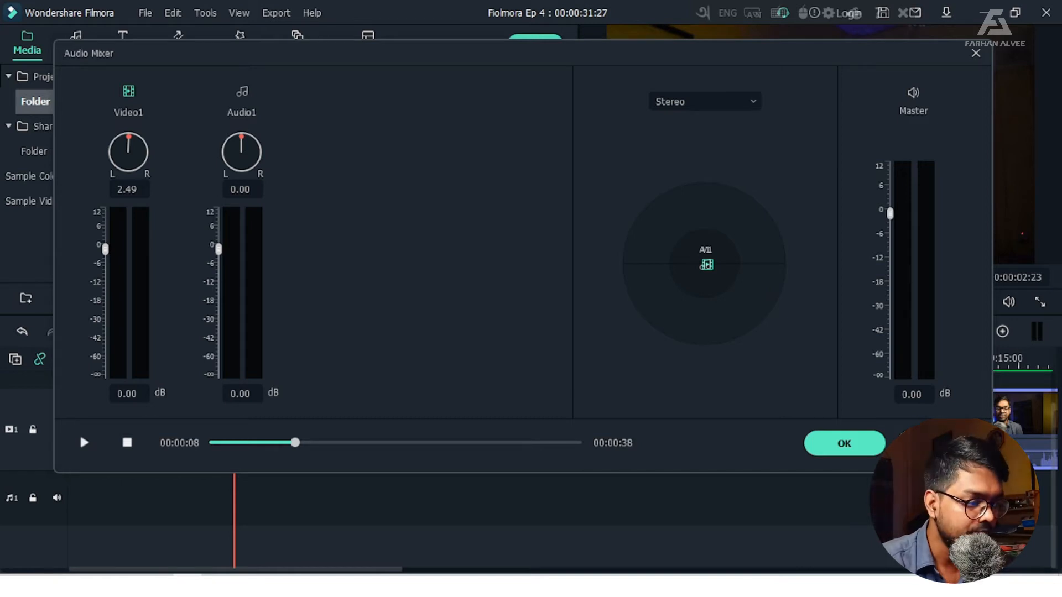
click(940, 443)
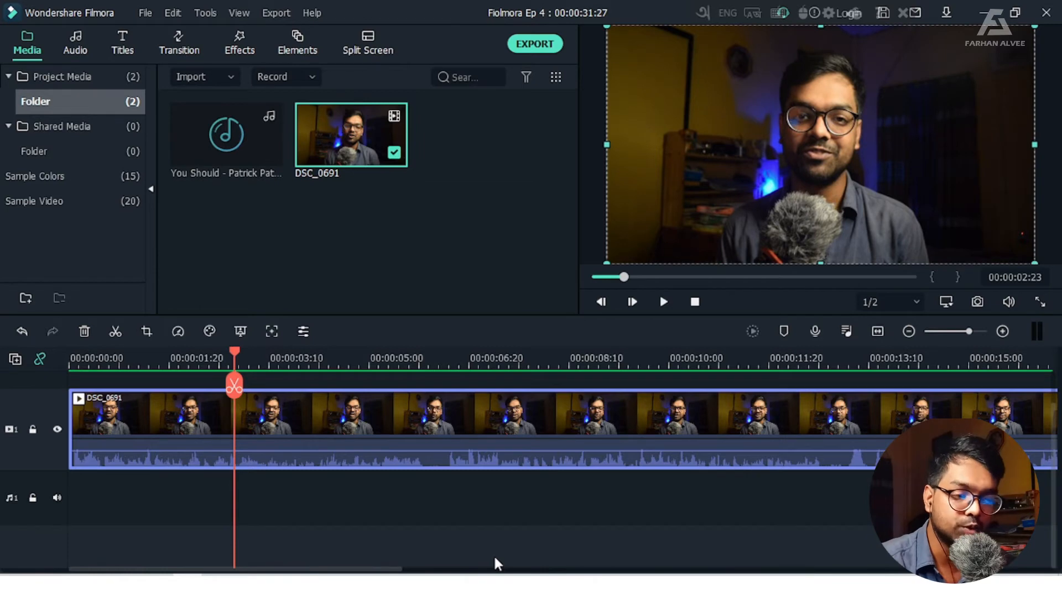
Apply a 1.10 s audio fade-in to the DSC_0691 clip
double_click(331, 419)
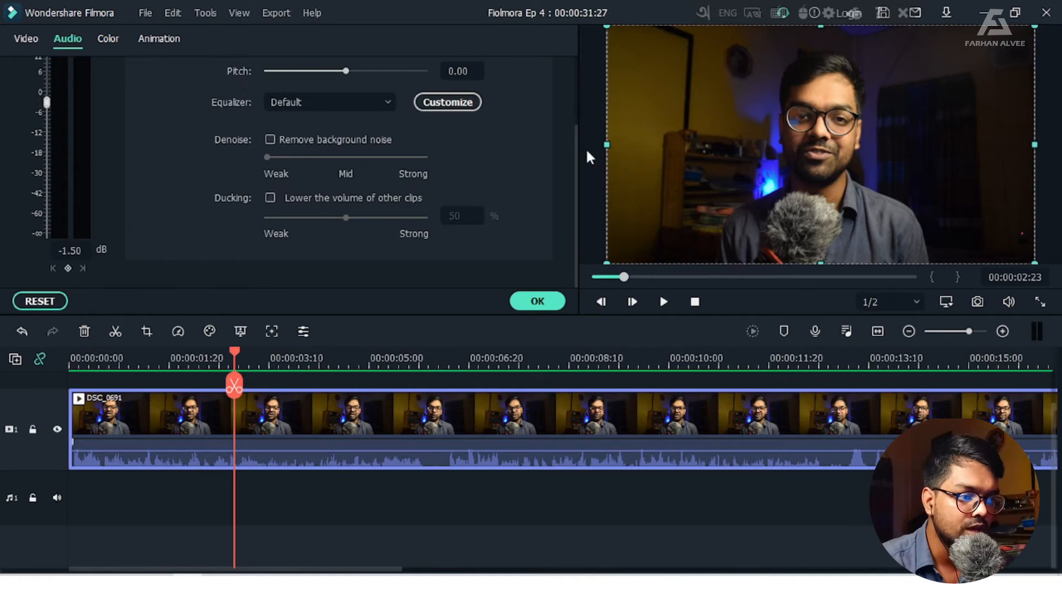
drag(578, 151, 573, 68)
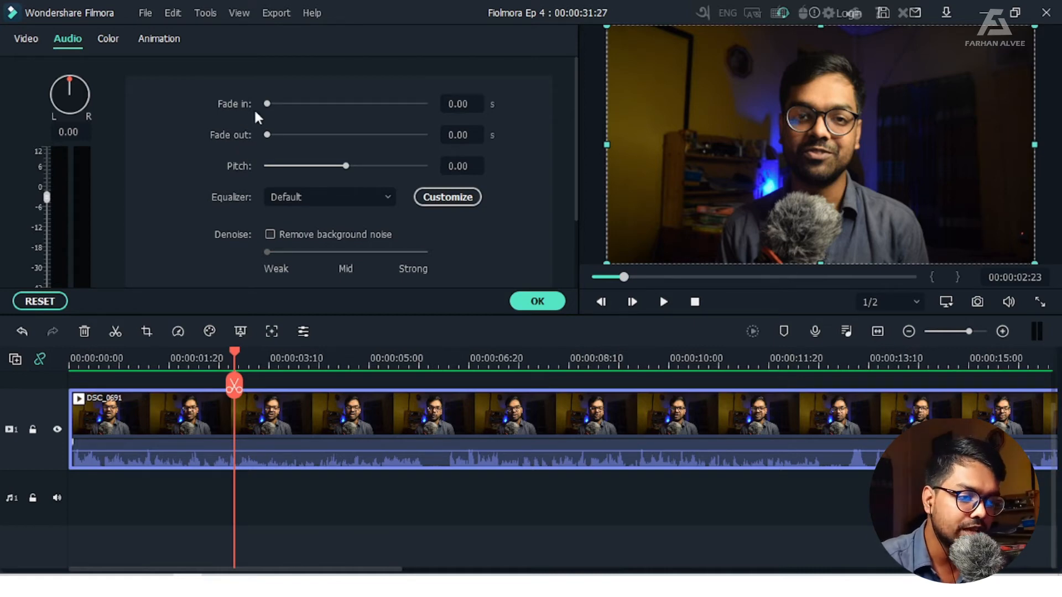
drag(267, 104, 273, 105)
key(ctrl)
key(ctrl)
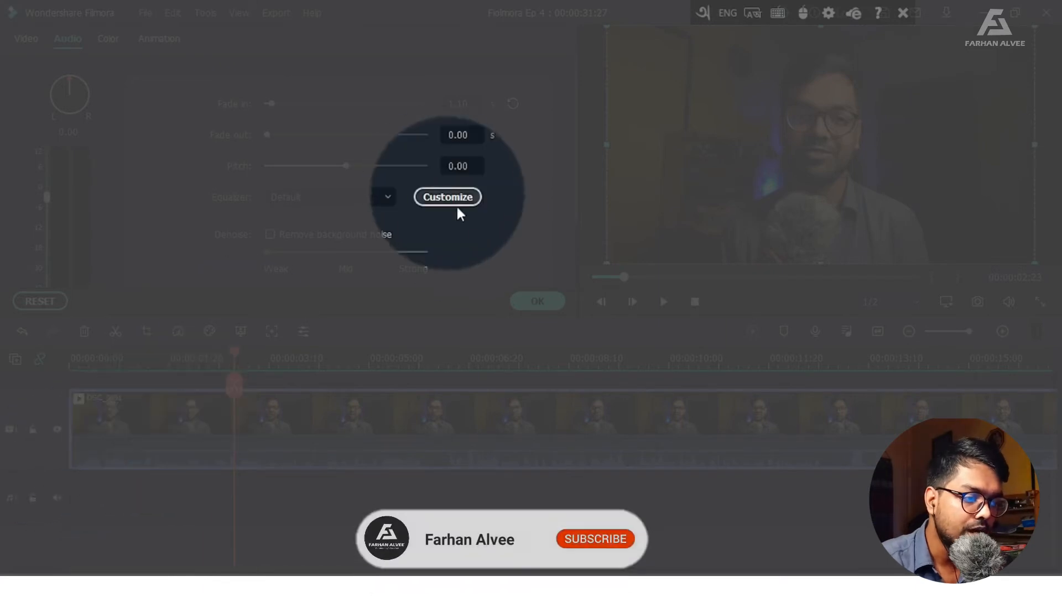
click(533, 303)
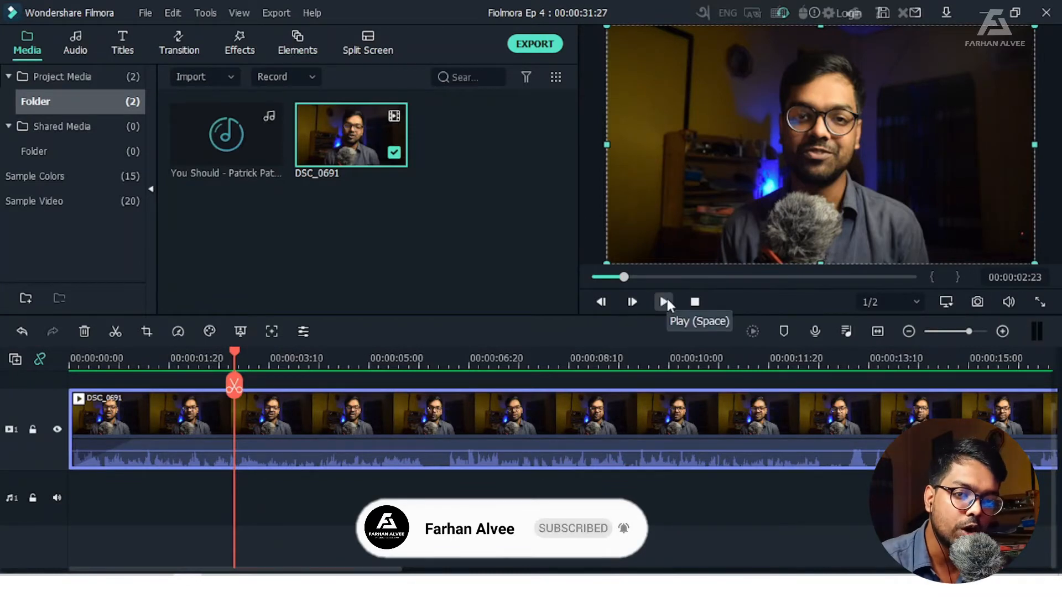
Play the clip from the start to hear the fade-in and set its fade-in back to 0.00 s
click(694, 302)
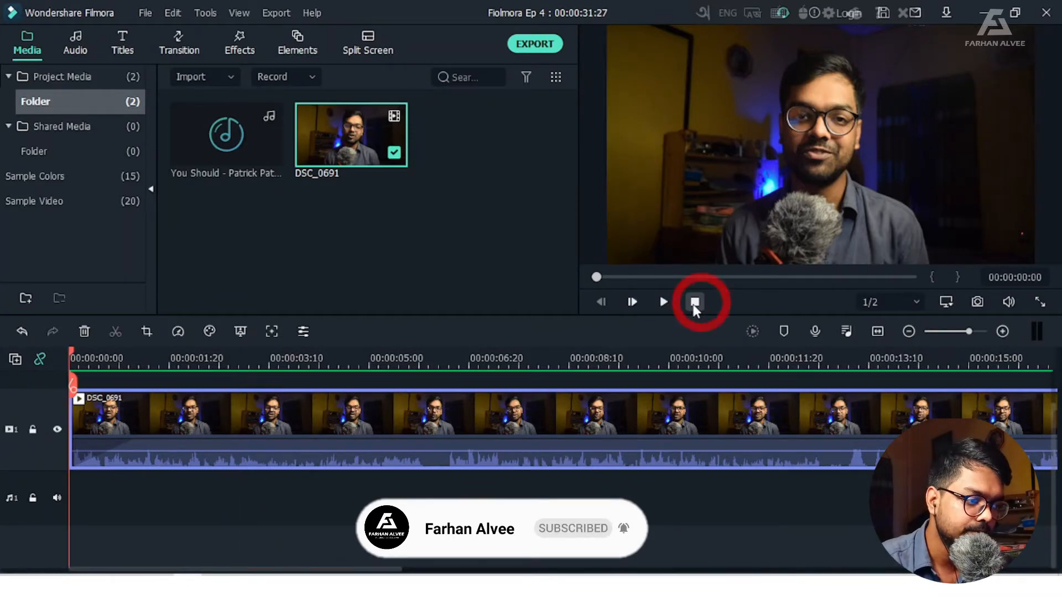
click(663, 302)
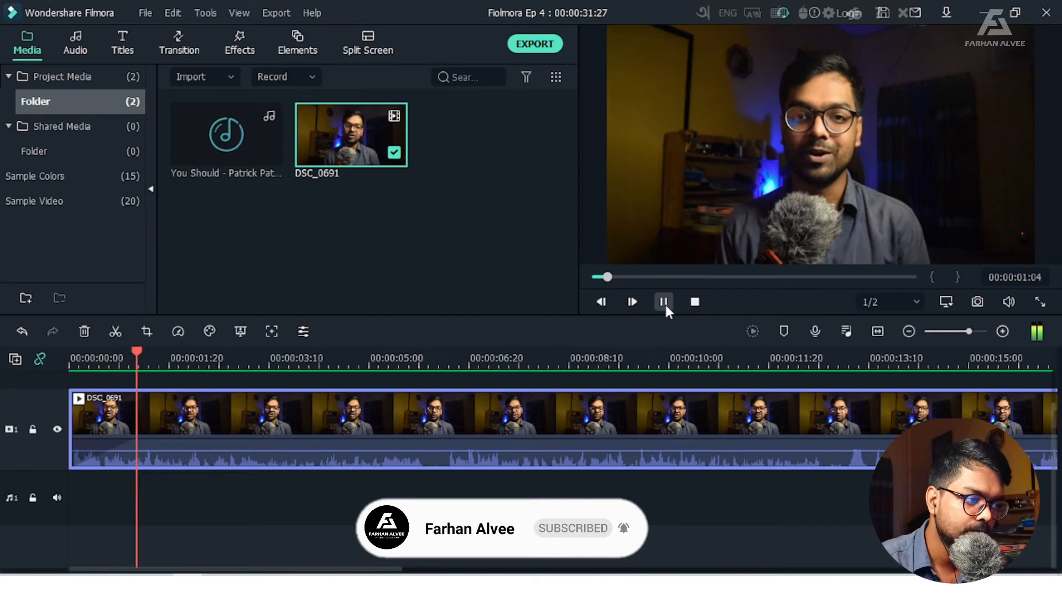
click(664, 302)
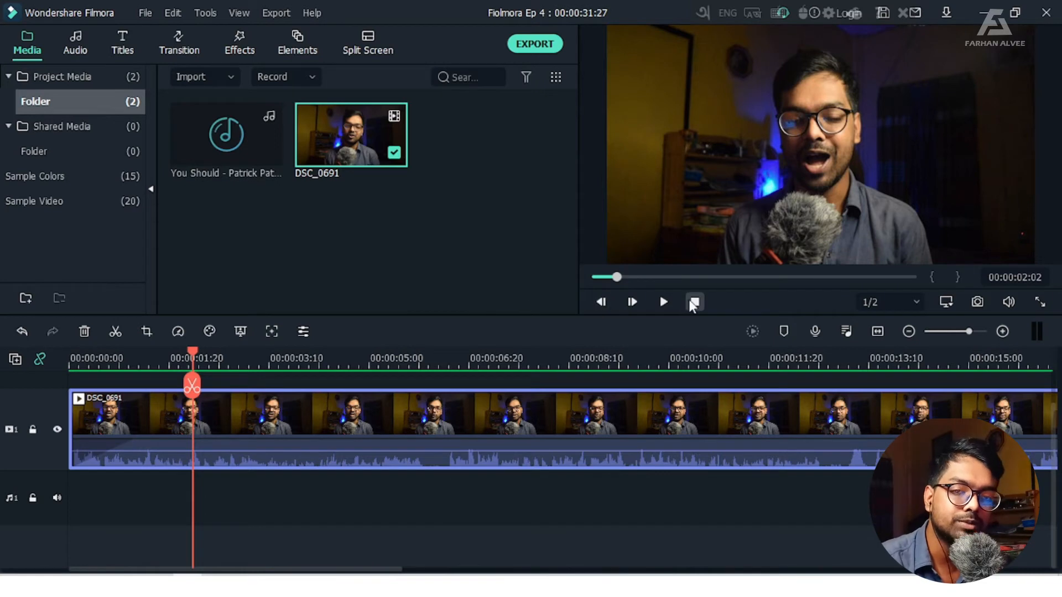
double_click(265, 413)
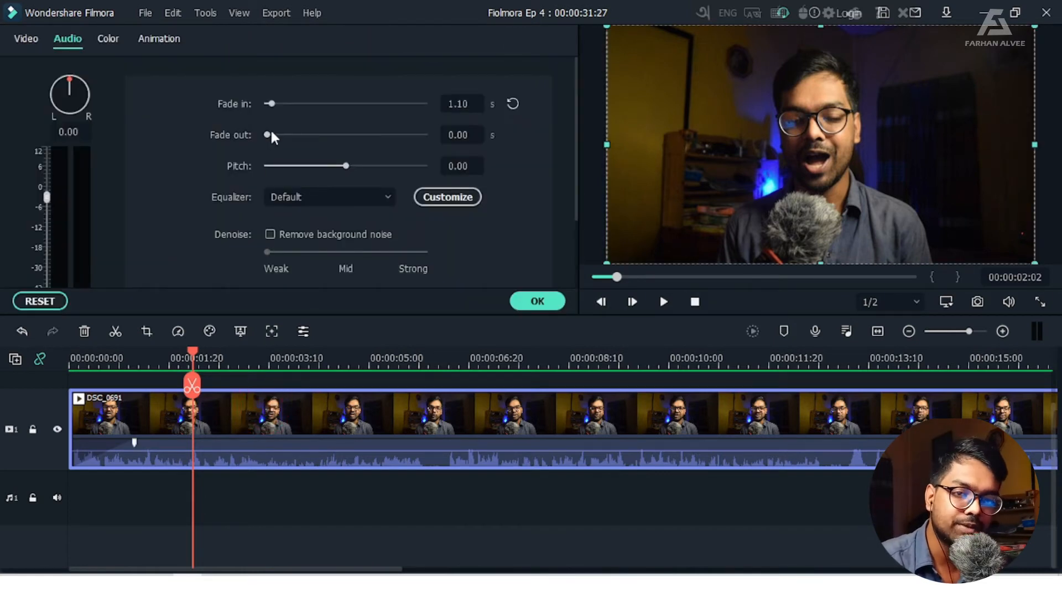
drag(271, 107, 248, 105)
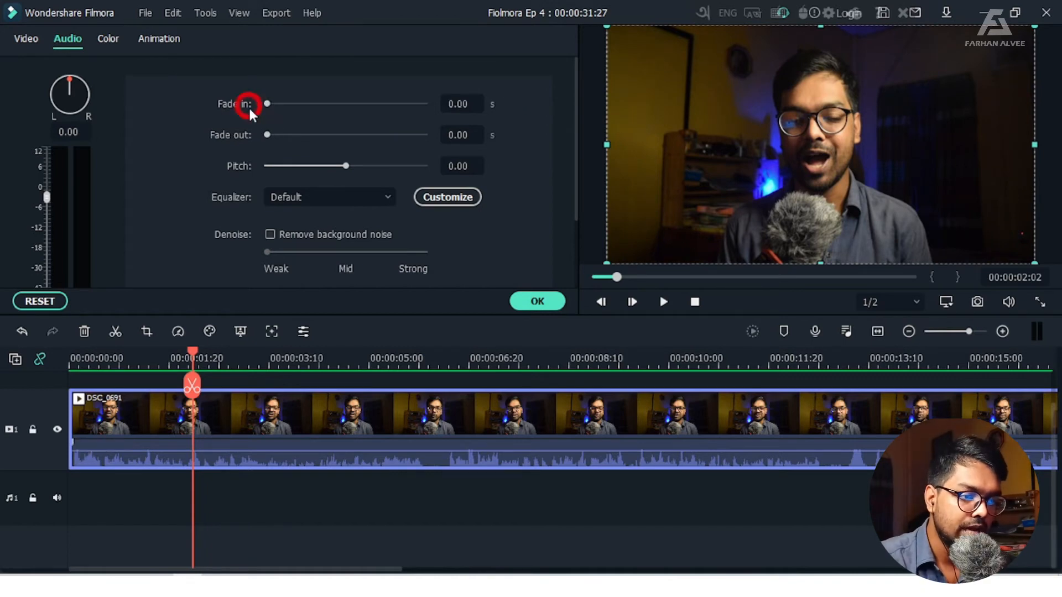
Look through the clip's equalizer presets and the custom equalizer's frequency bands, leaving without applying anything
click(331, 197)
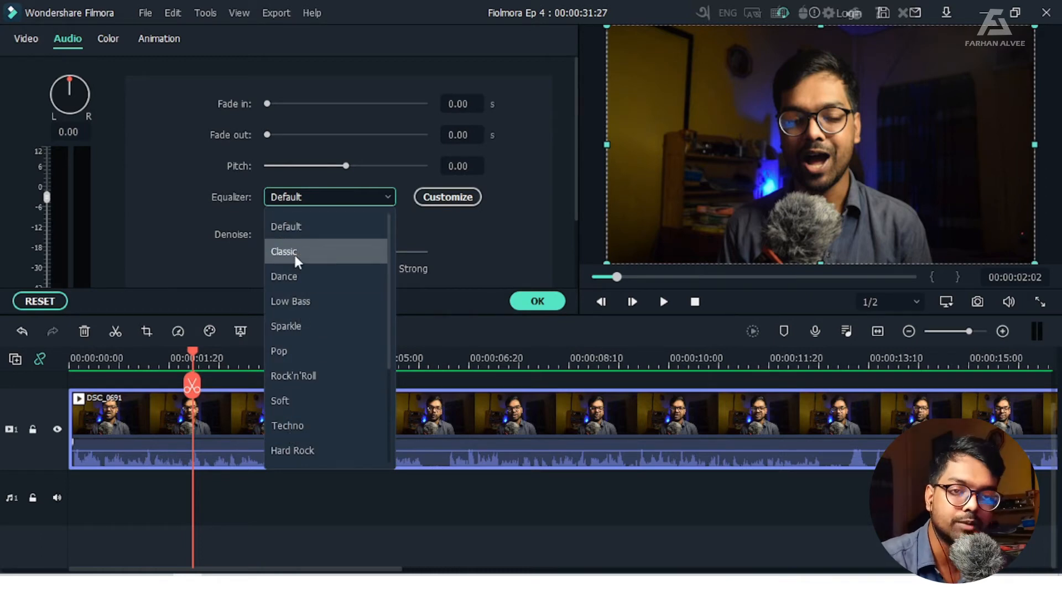
click(446, 197)
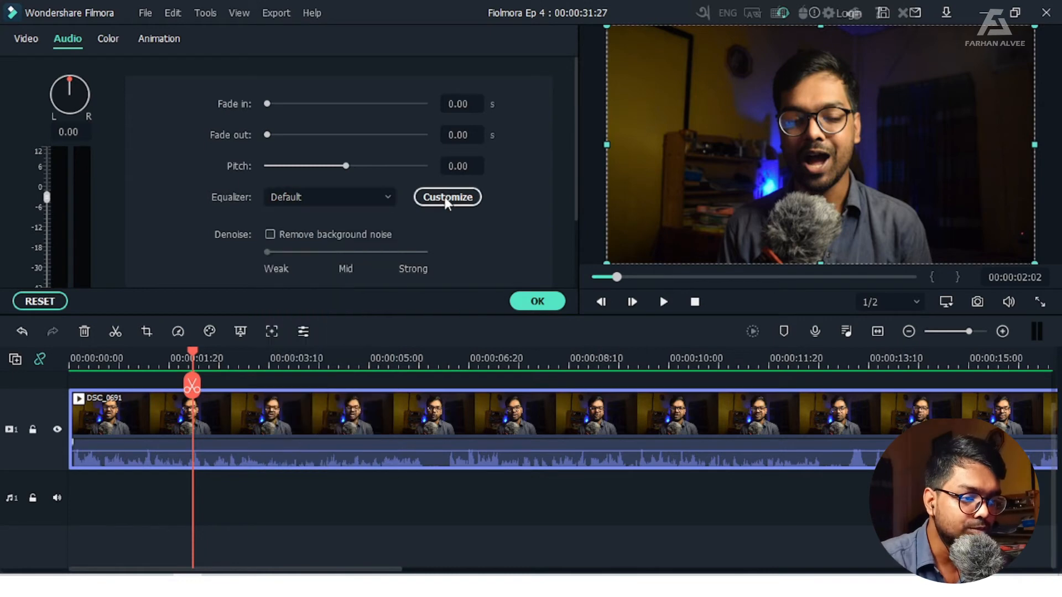
click(446, 197)
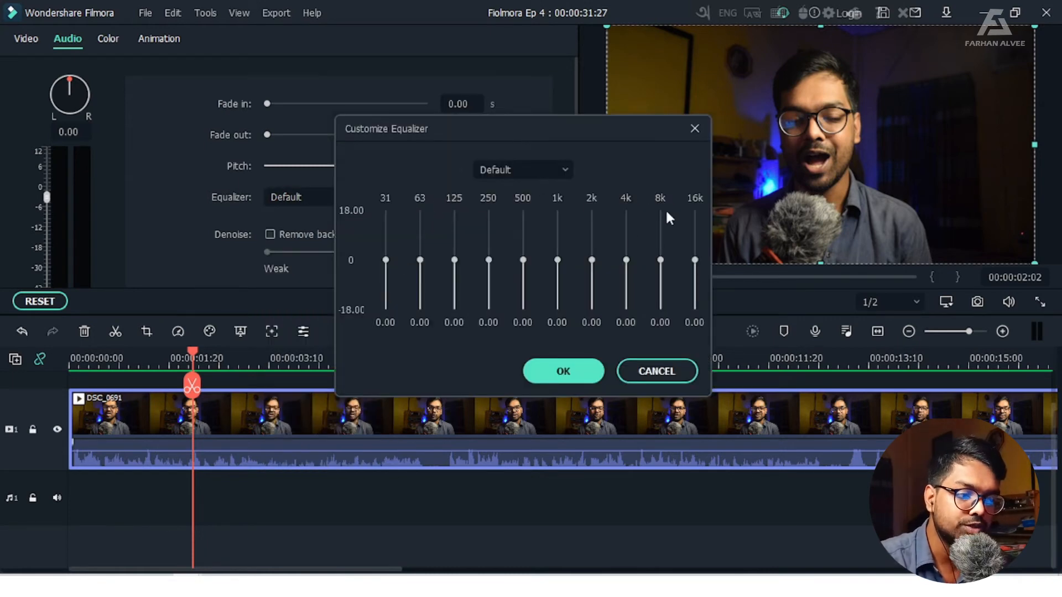
click(658, 371)
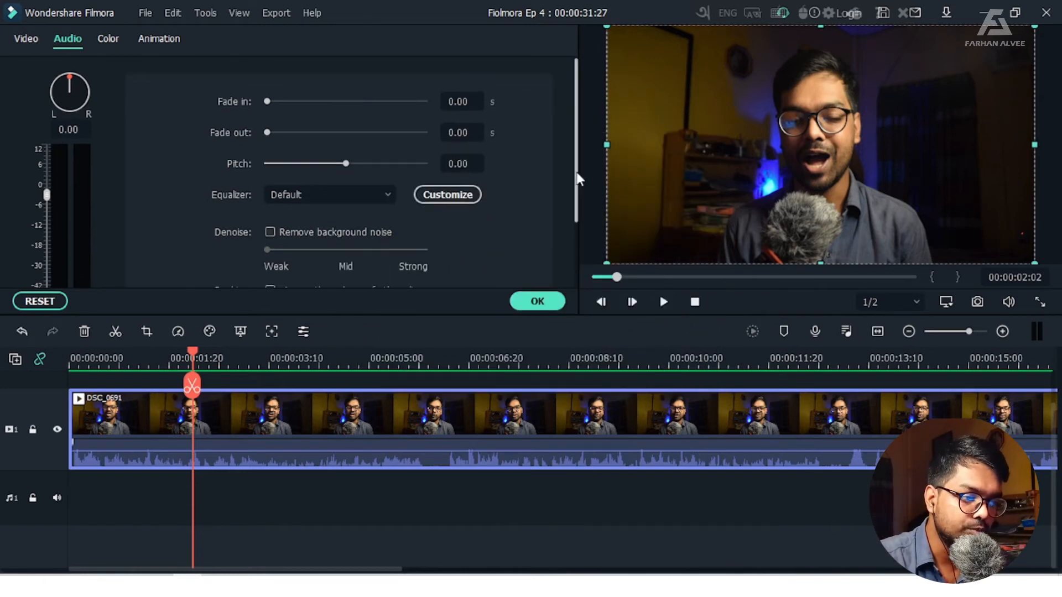
Enable background noise removal on the DSC_0691 clip at Mid strength and play the clip to hear it
drag(577, 174, 576, 249)
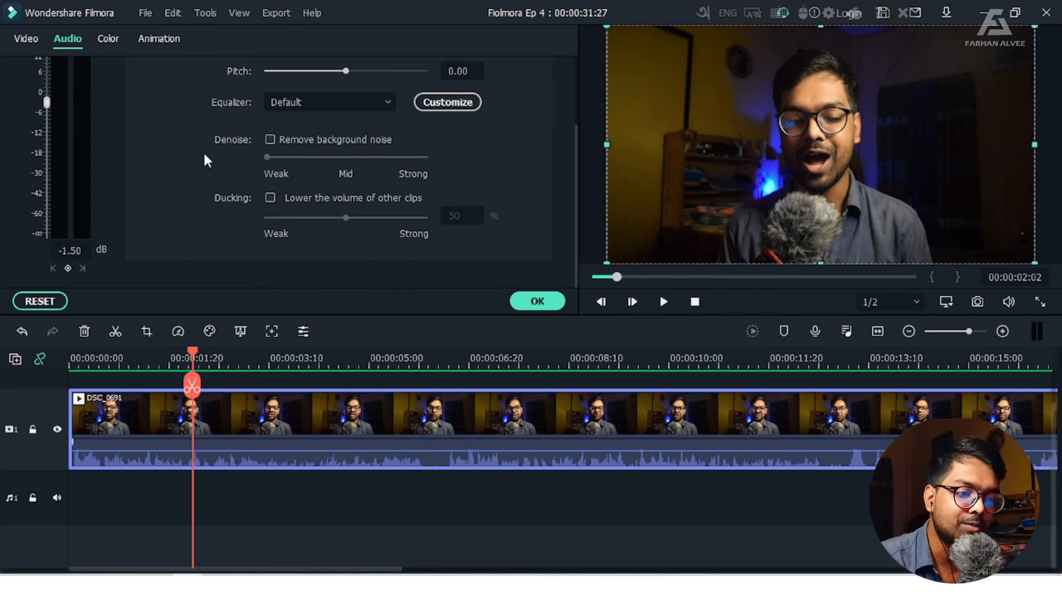
click(270, 140)
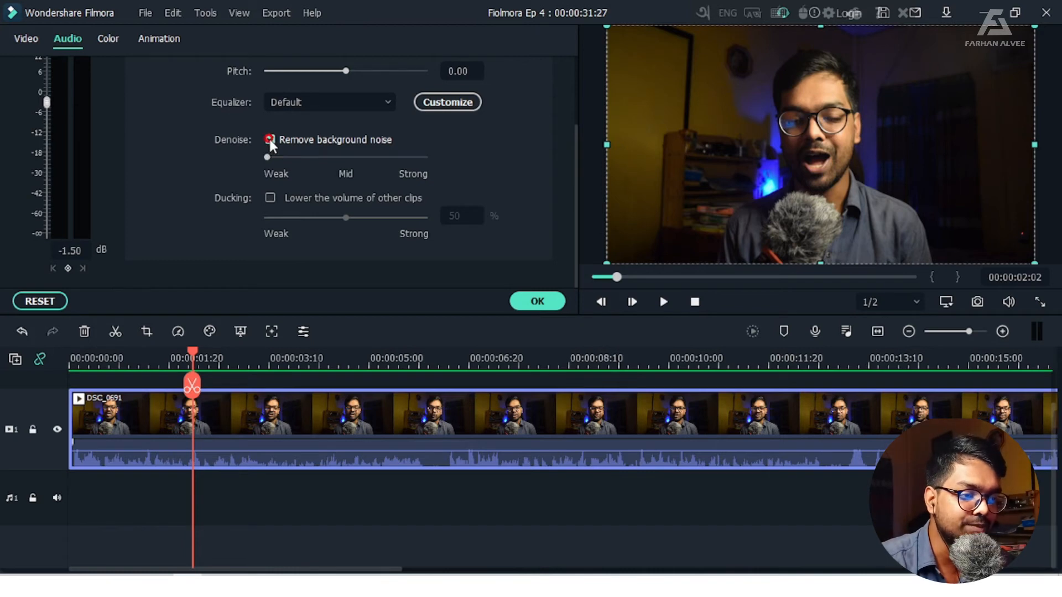
click(345, 157)
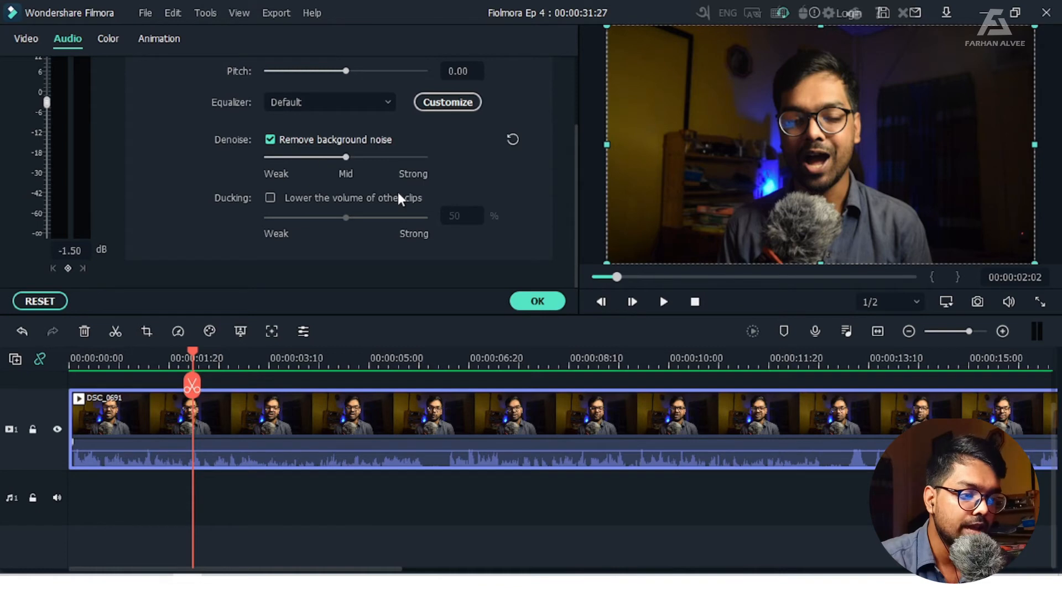
click(663, 301)
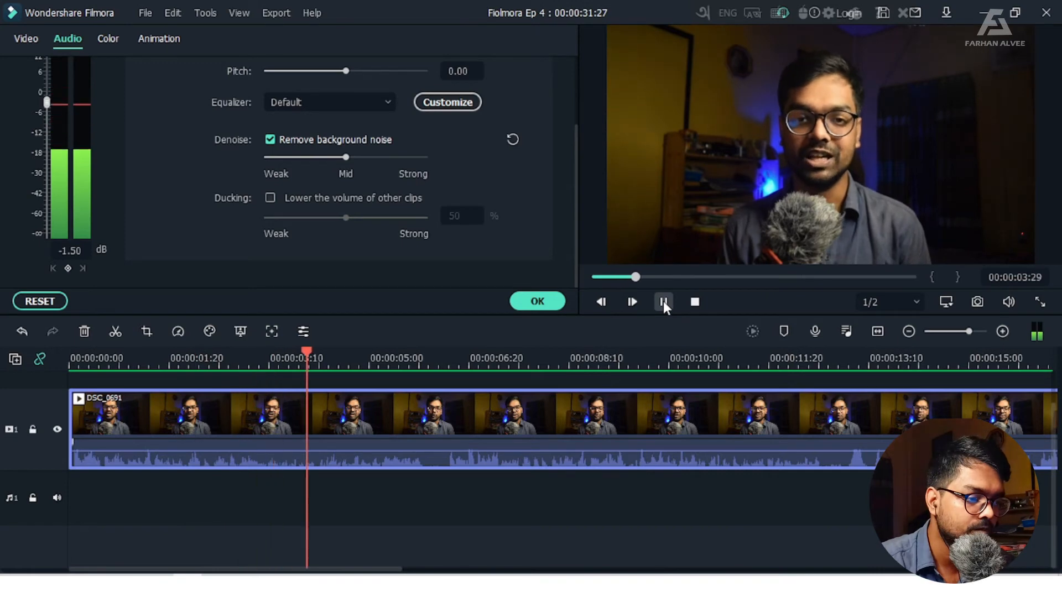
Stop playback, turn off background noise removal on the DSC_0691 clip and confirm its audio settings
click(663, 301)
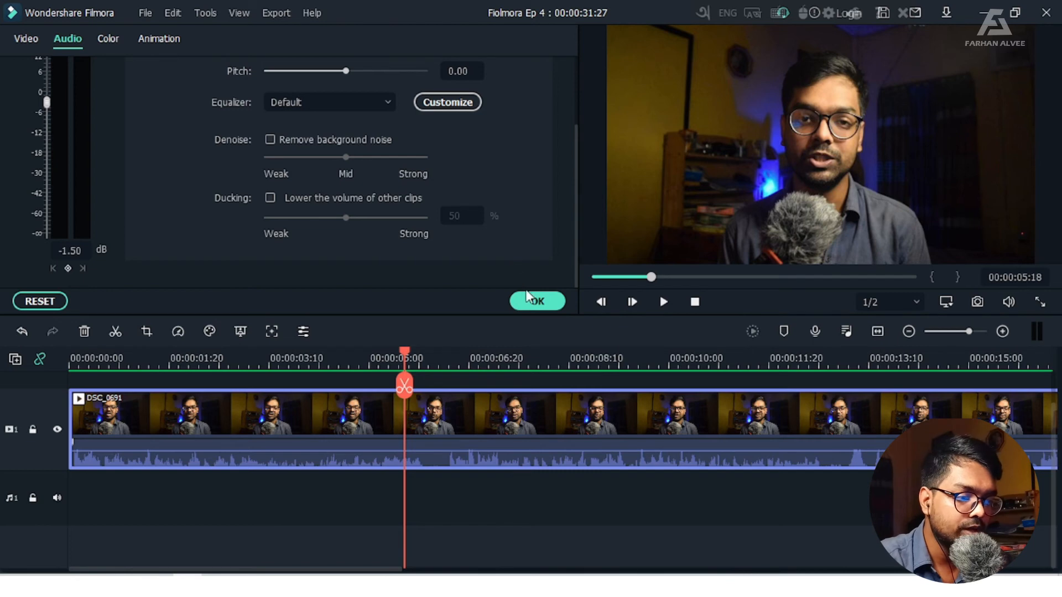
click(559, 301)
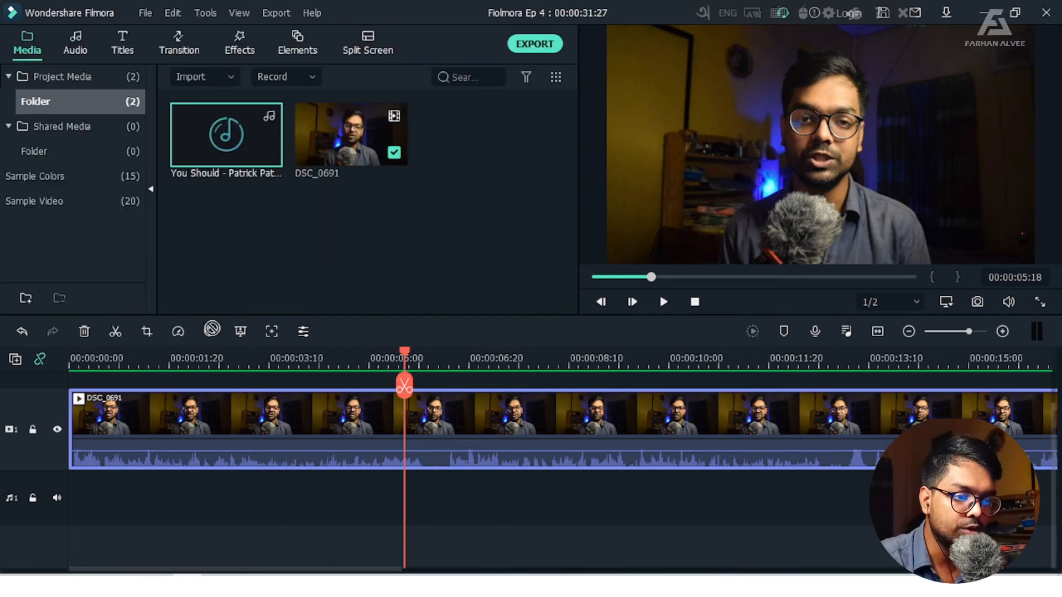
Add the You Should music to audio track 1 at the timeline's start and play it together with the clip from the beginning
drag(269, 153, 66, 504)
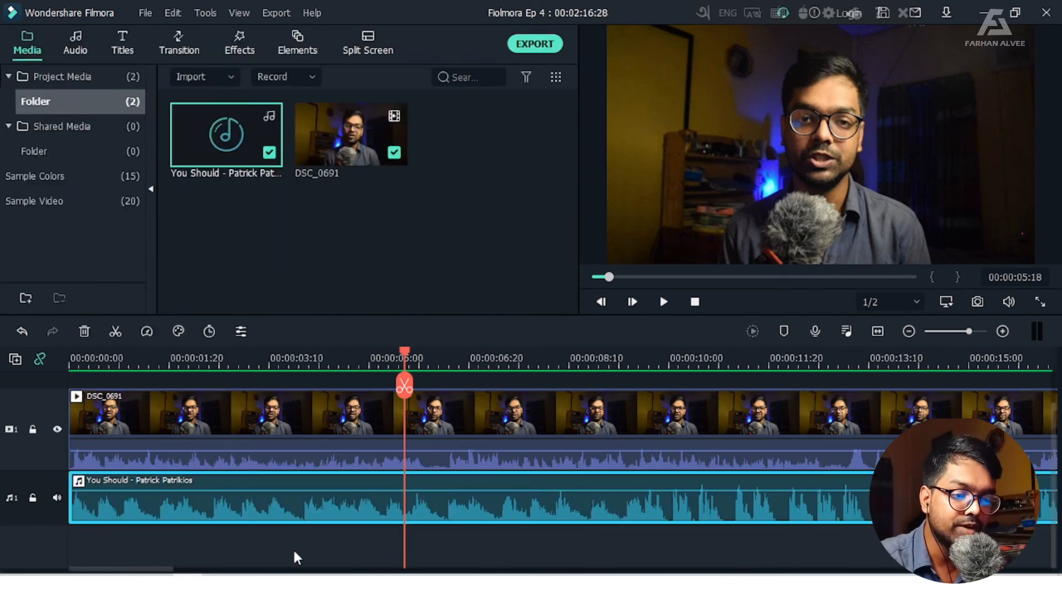
click(695, 302)
click(663, 303)
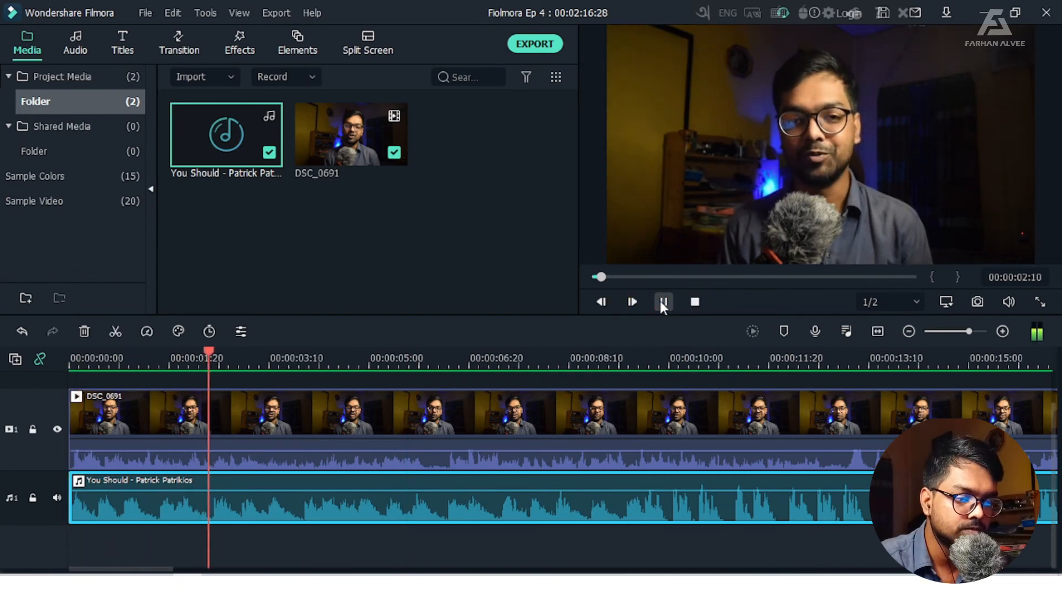
key(space)
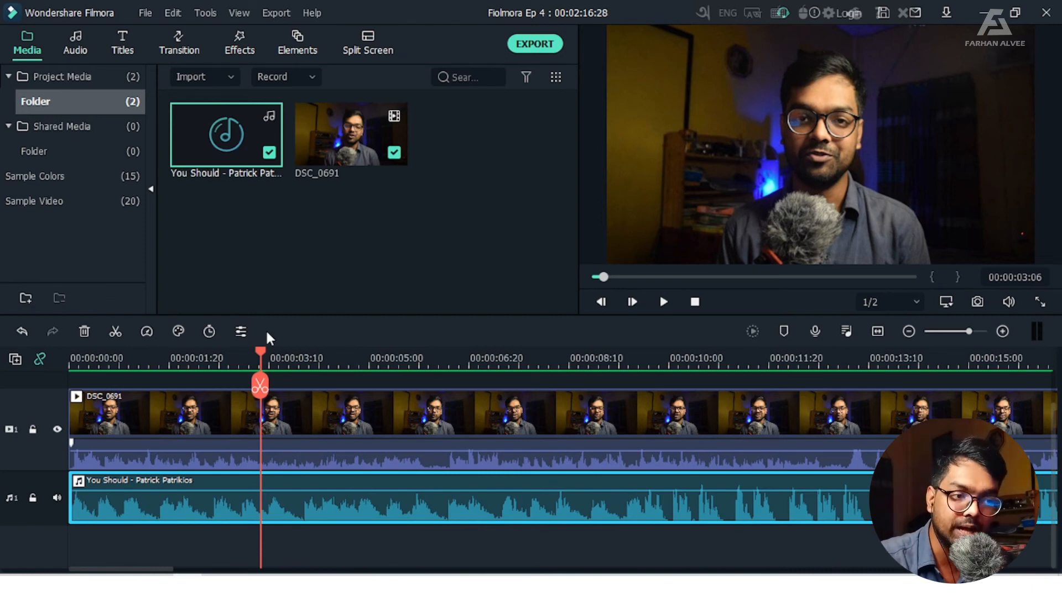
Lower the You Should music clip's volume slightly on the timeline
drag(285, 490, 285, 492)
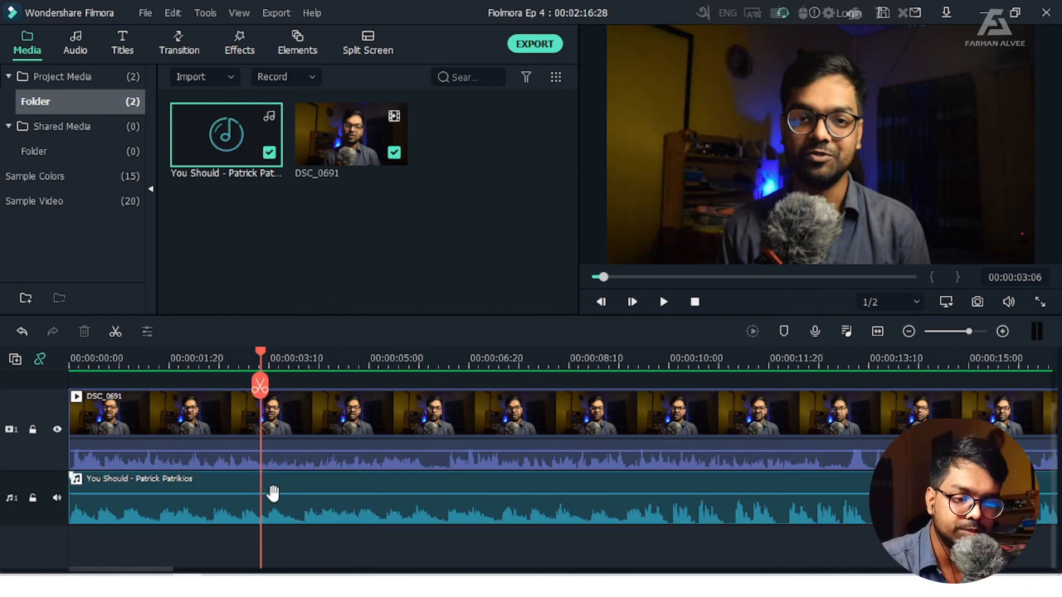
mouse_move(308, 492)
mouse_down()
mouse_move(310, 503)
mouse_move(307, 494)
mouse_up()
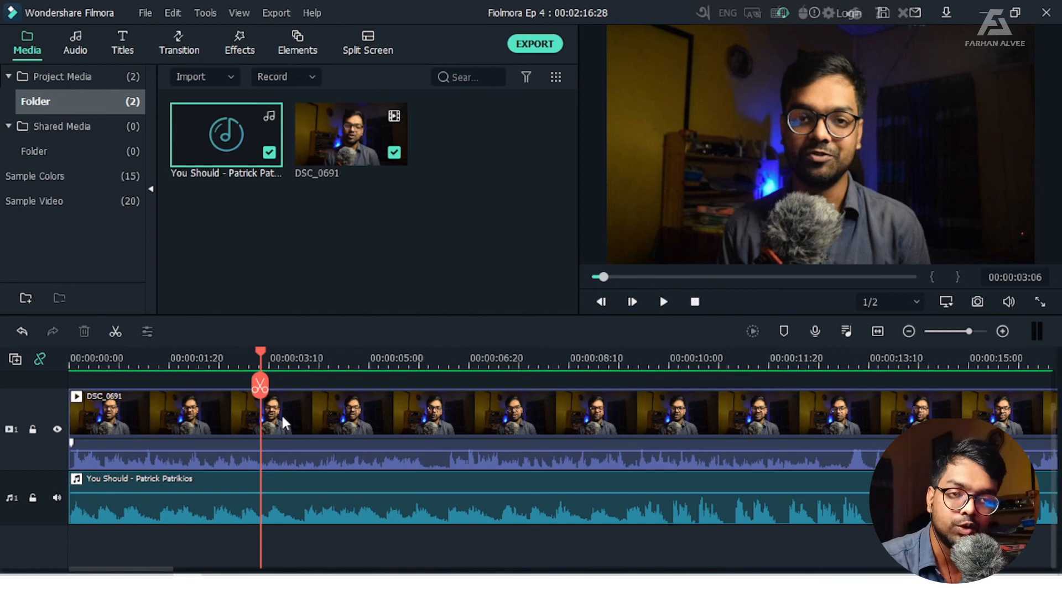
Enable ducking at 50% on the DSC_0691 clip to lower the other clips' volume, confirm it and play the timeline to hear it
double_click(294, 420)
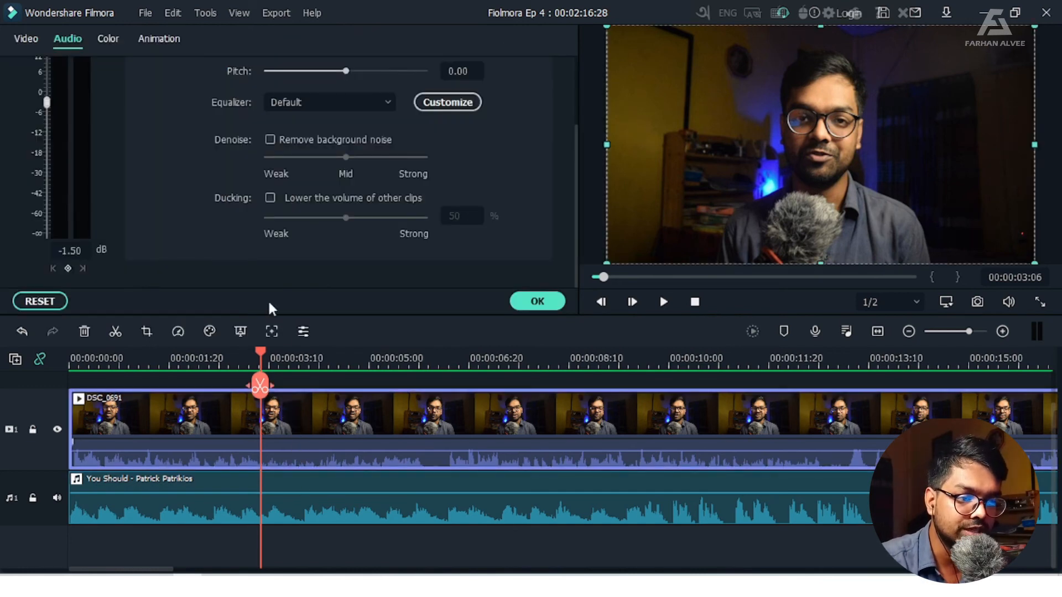
click(270, 198)
click(273, 195)
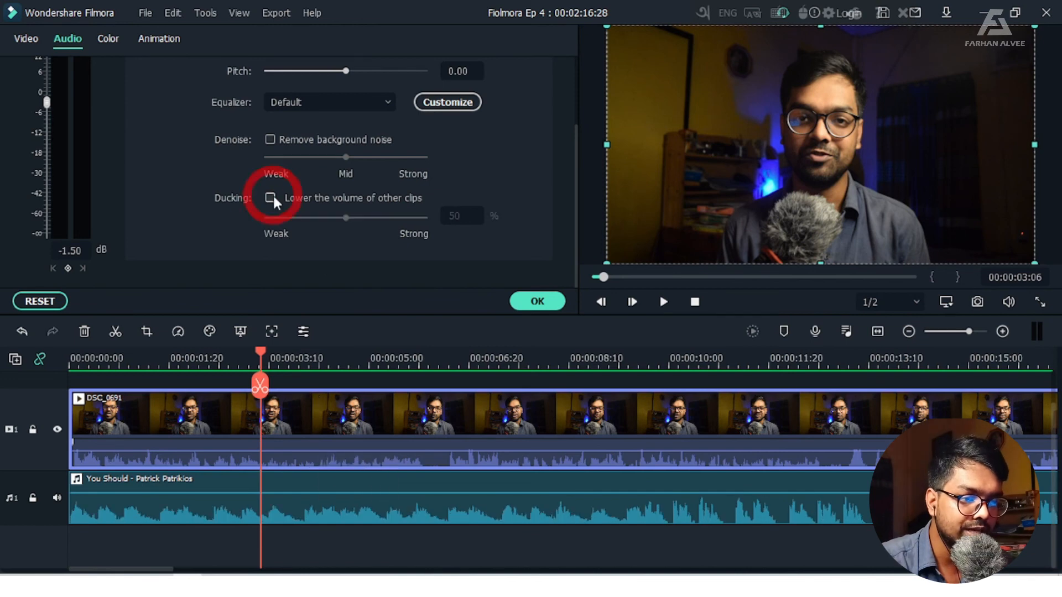
click(274, 194)
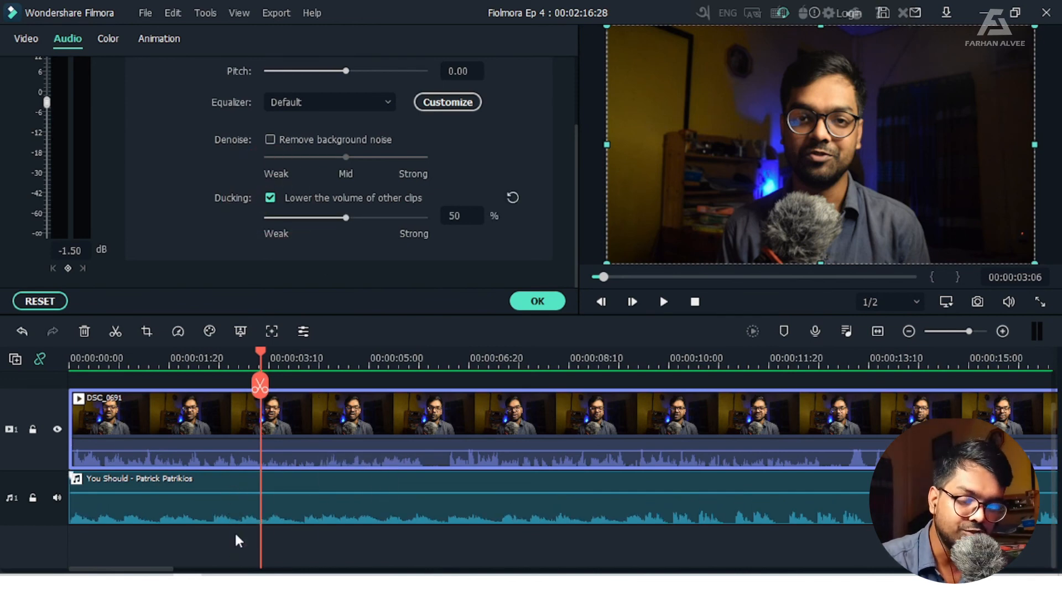
click(536, 301)
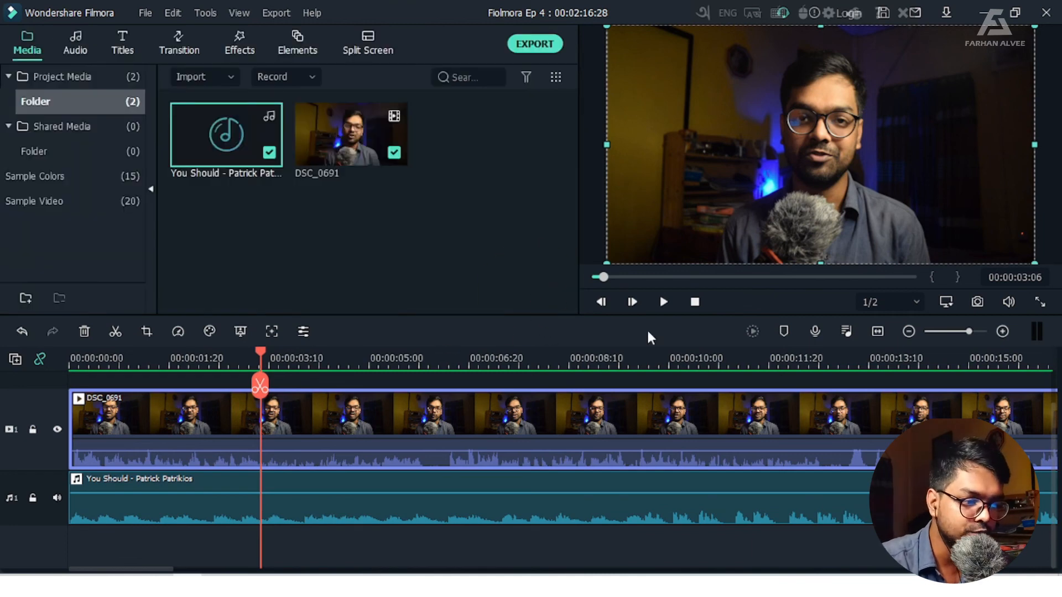
click(661, 302)
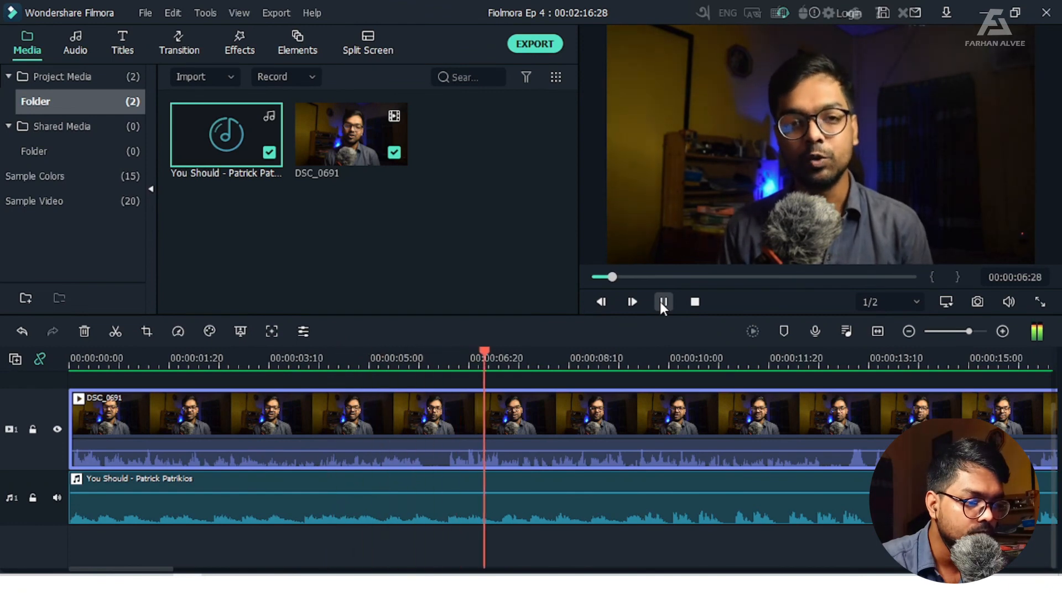
click(663, 302)
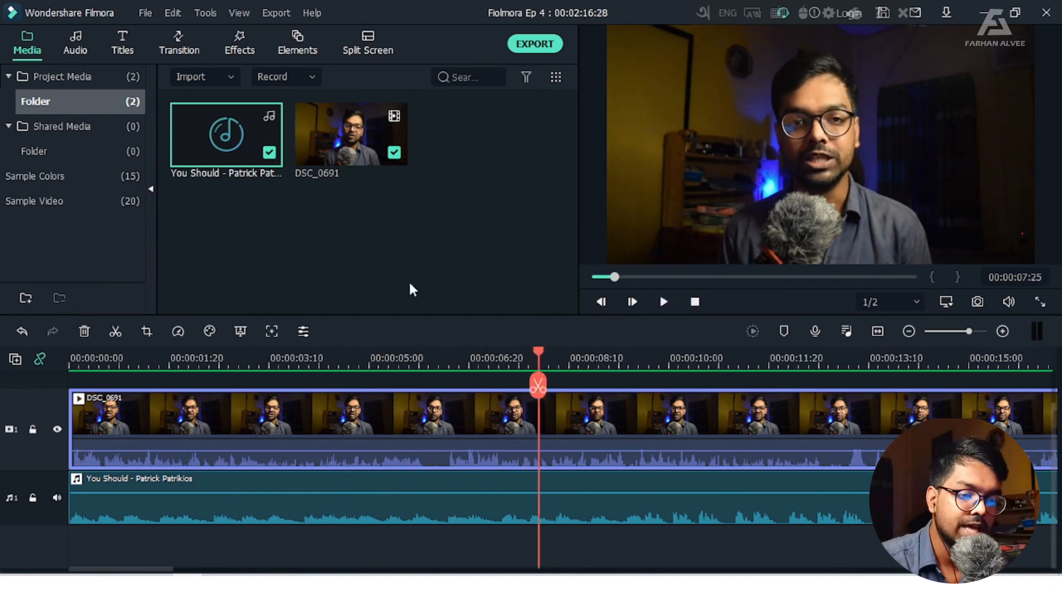